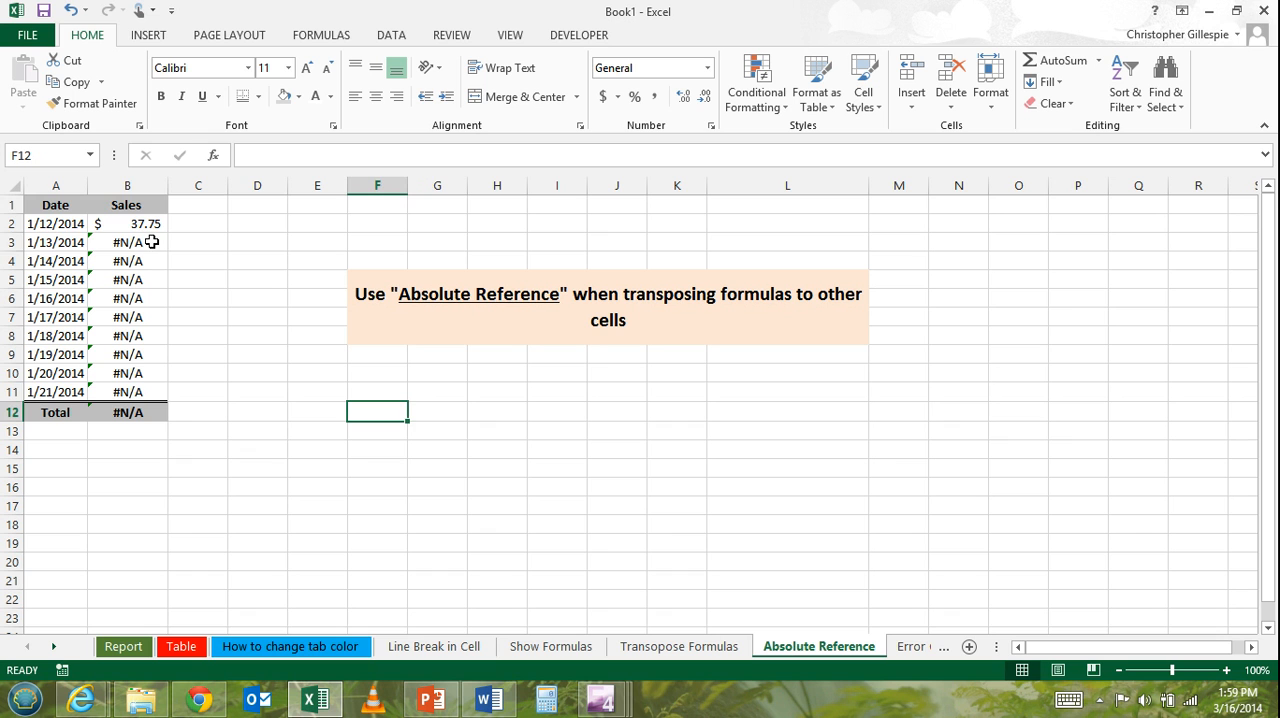
Examine the Table row range used in the HLOOKUP formula of cell B2, leaving the formula unedited.
{"action": "left_click", "coordinate": [150, 222]}
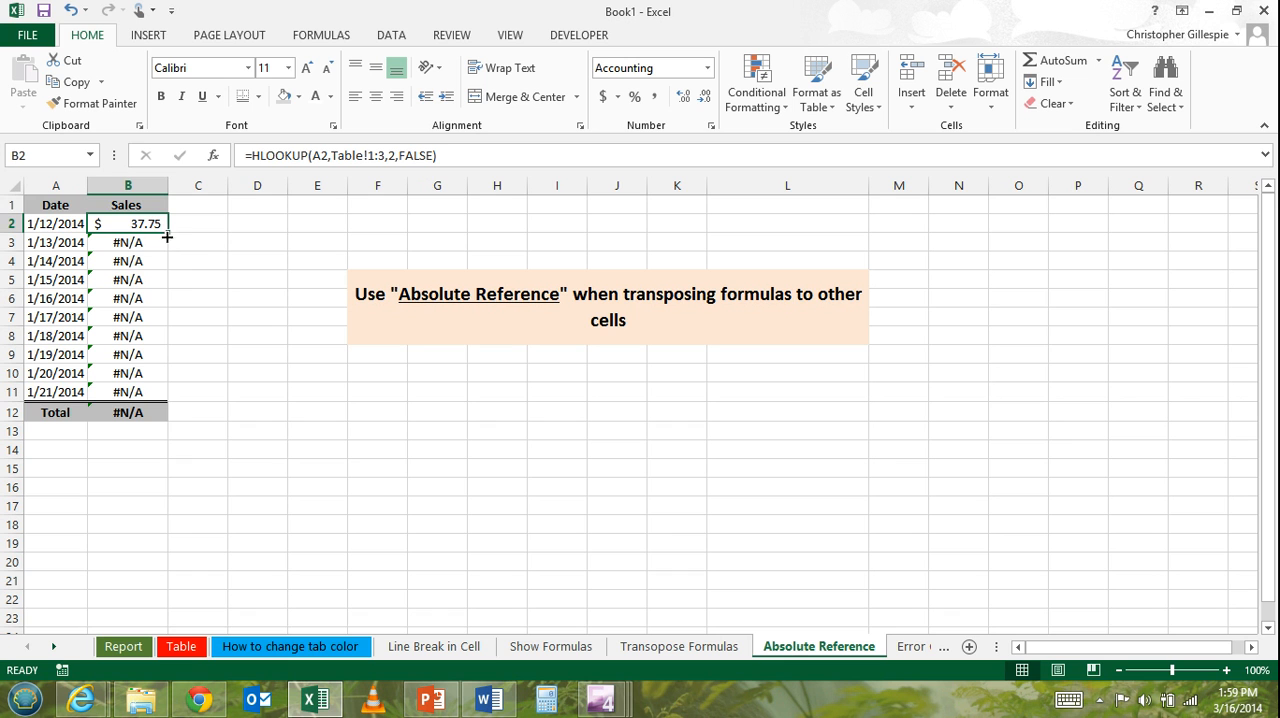
{"action": "left_click", "coordinate": [374, 156]}
{"action": "mouse_move", "coordinate": [385, 156]}
{"action": "left_mouse_down"}
{"action": "mouse_move", "coordinate": [333, 156]}
{"action": "mouse_move", "coordinate": [381, 156]}
{"action": "left_mouse_up"}
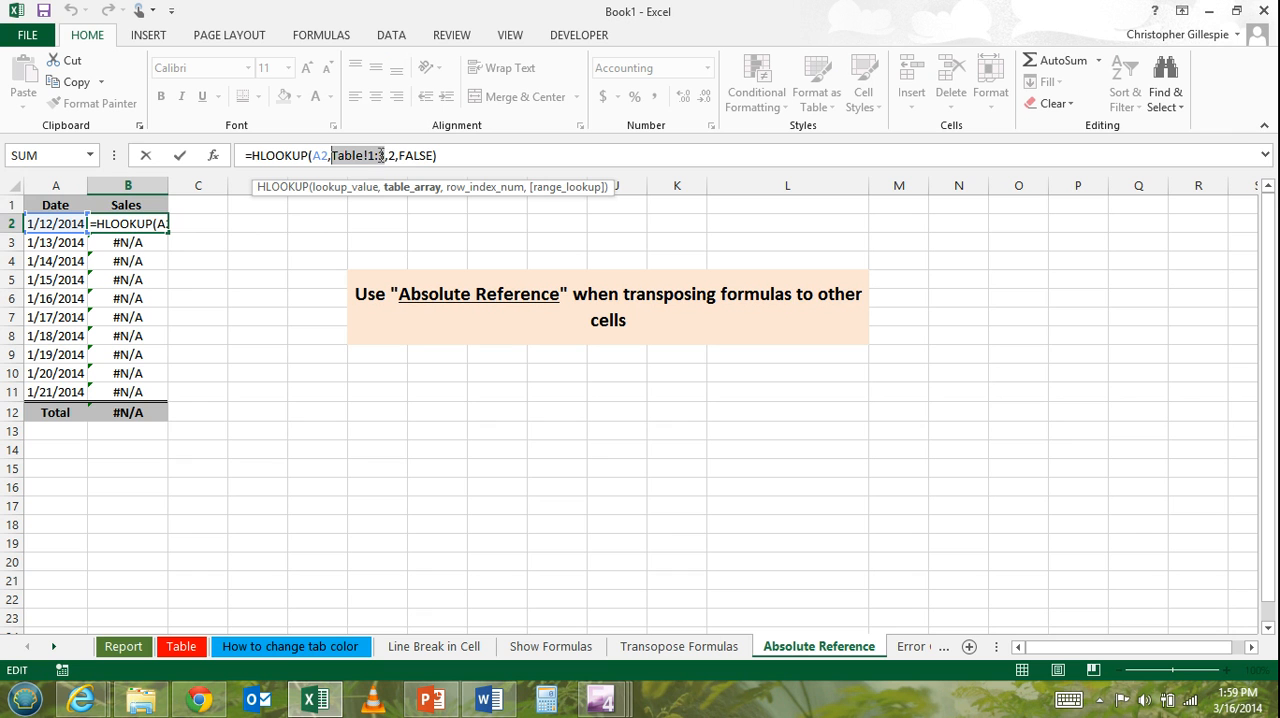
{"action": "left_click", "coordinate": [251, 241]}
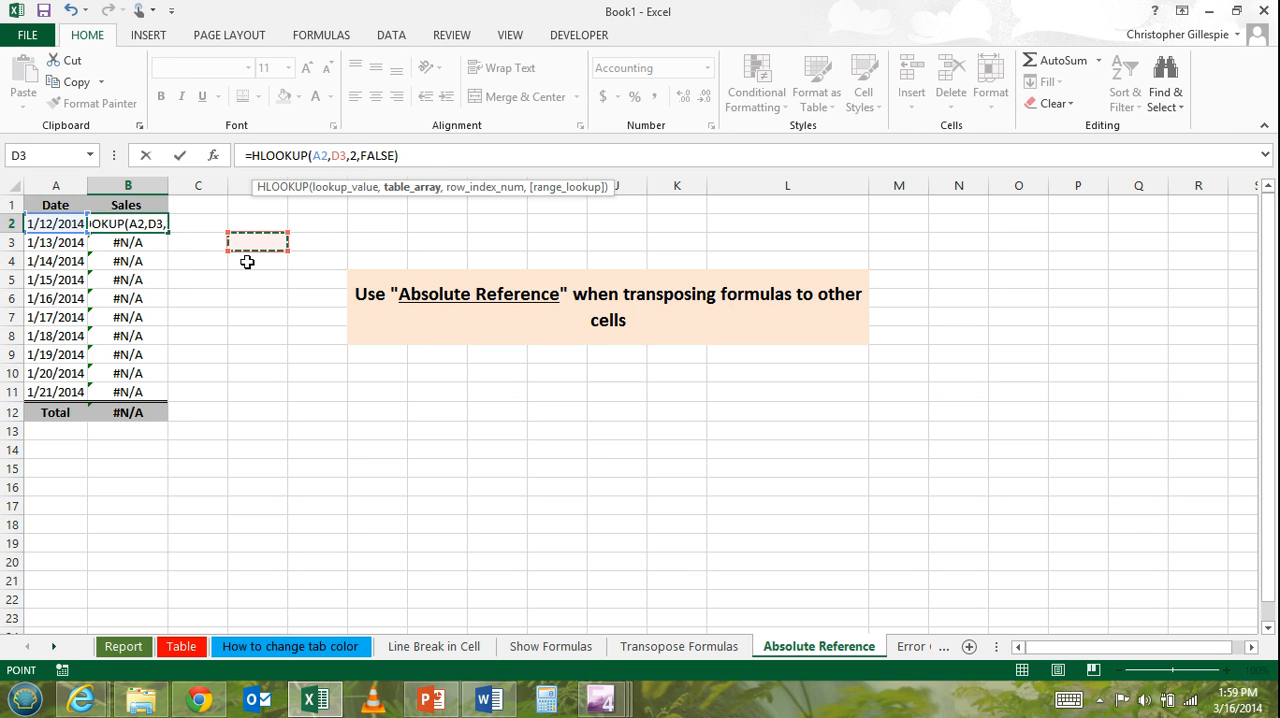
{"action": "key", "text": "ctrl+z"}
{"action": "key", "text": "Return"}
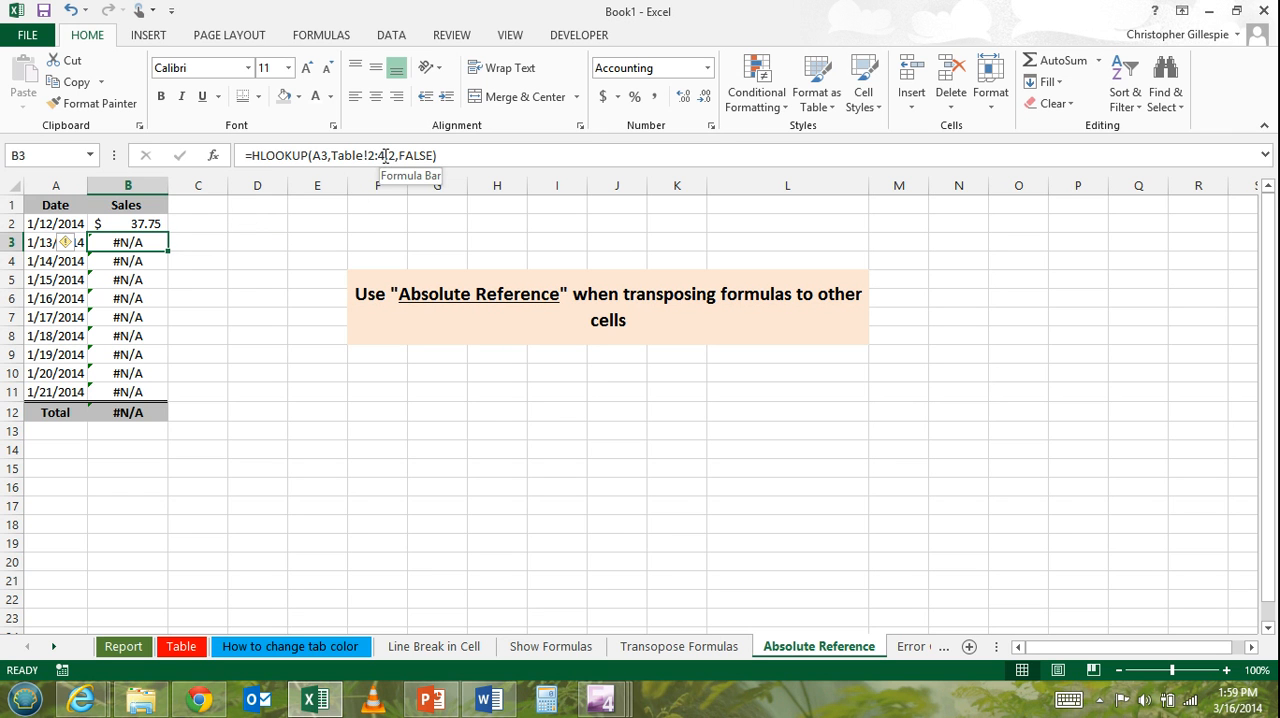
Examine how the Table row range shifts in the HLOOKUP formulas of cells B3 through B11.
{"action": "left_click_drag", "start_coordinate": [385, 155], "coordinate": [344, 155]}
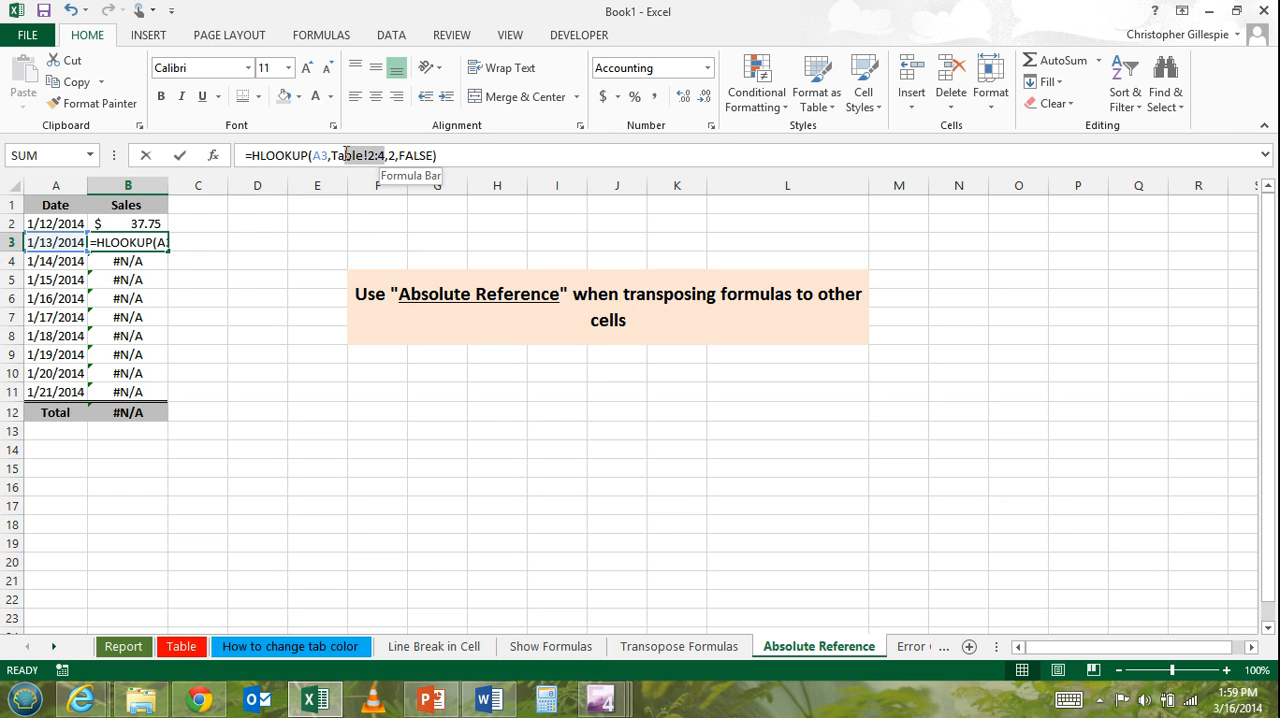
{"action": "left_click", "coordinate": [146, 266]}
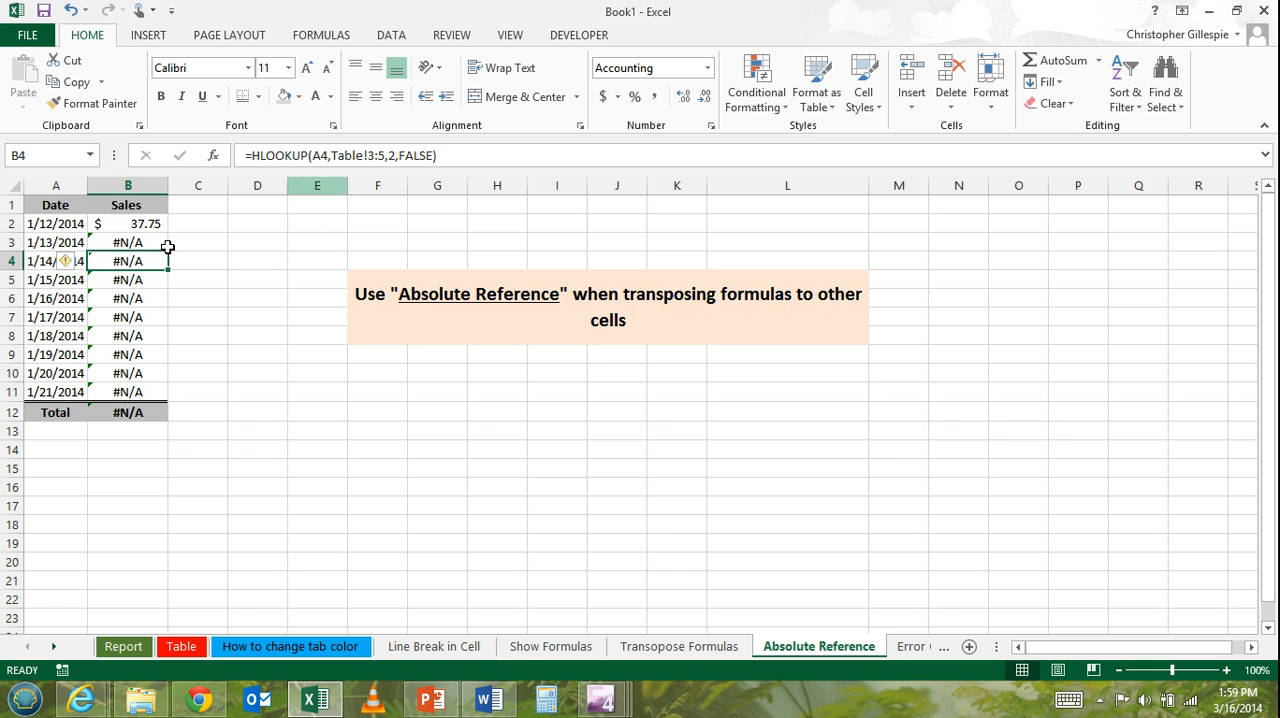
{"action": "left_click", "coordinate": [138, 282]}
{"action": "left_click", "coordinate": [143, 300]}
{"action": "left_click", "coordinate": [143, 318]}
{"action": "left_click", "coordinate": [143, 336]}
{"action": "left_click", "coordinate": [141, 355]}
{"action": "left_click", "coordinate": [140, 372]}
{"action": "left_click", "coordinate": [140, 390]}
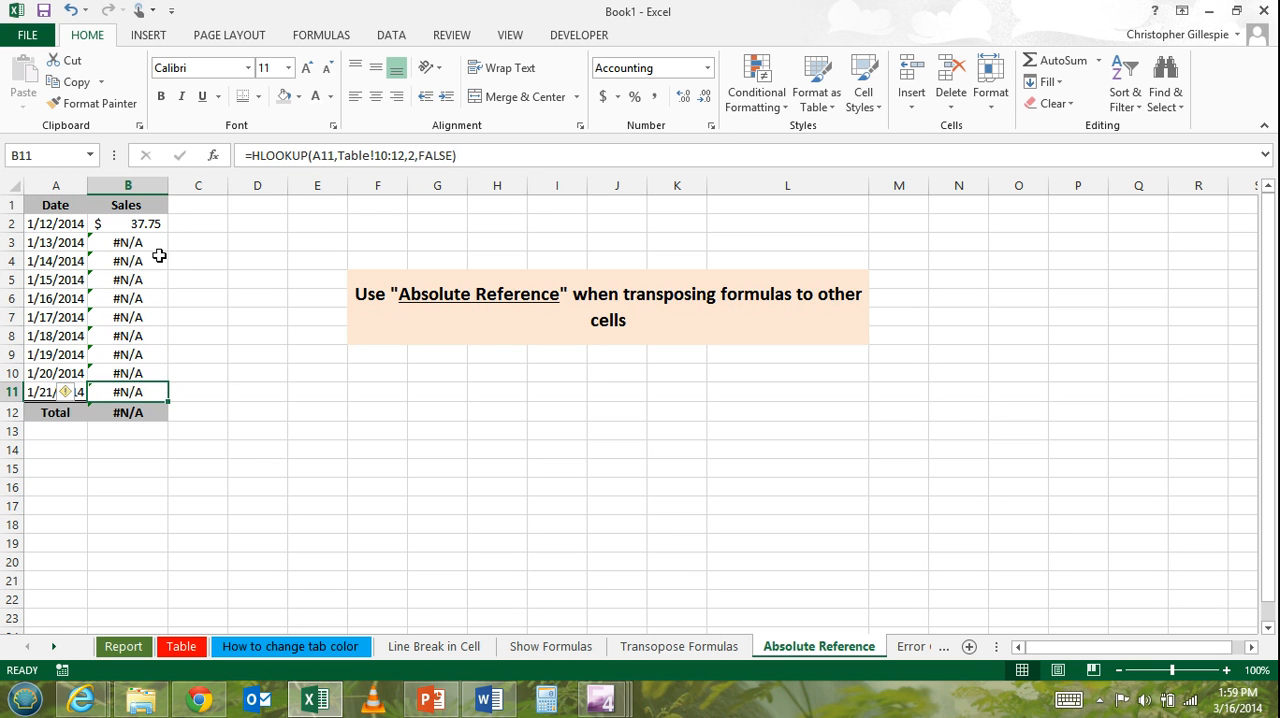
Make the table range in B2's HLOOKUP formula an absolute reference, Table!$1:$3.
{"action": "left_click", "coordinate": [154, 225]}
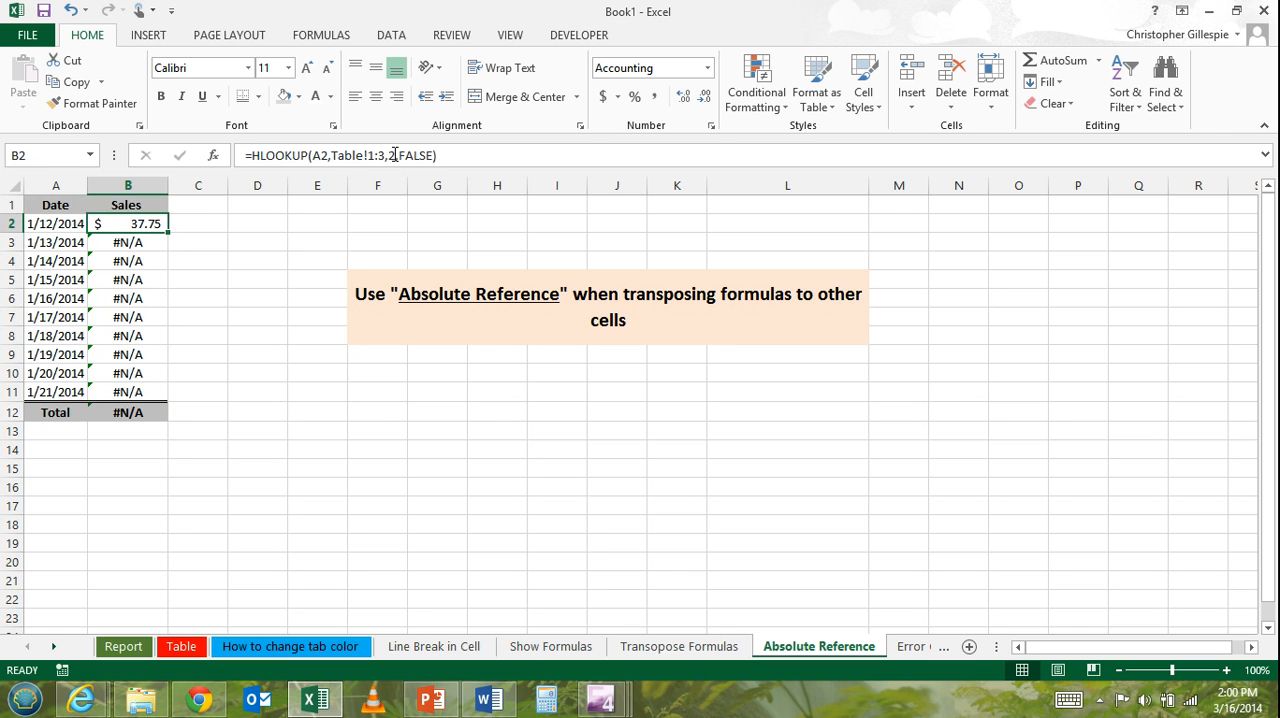
{"action": "left_click_drag", "start_coordinate": [393, 155], "coordinate": [331, 157]}
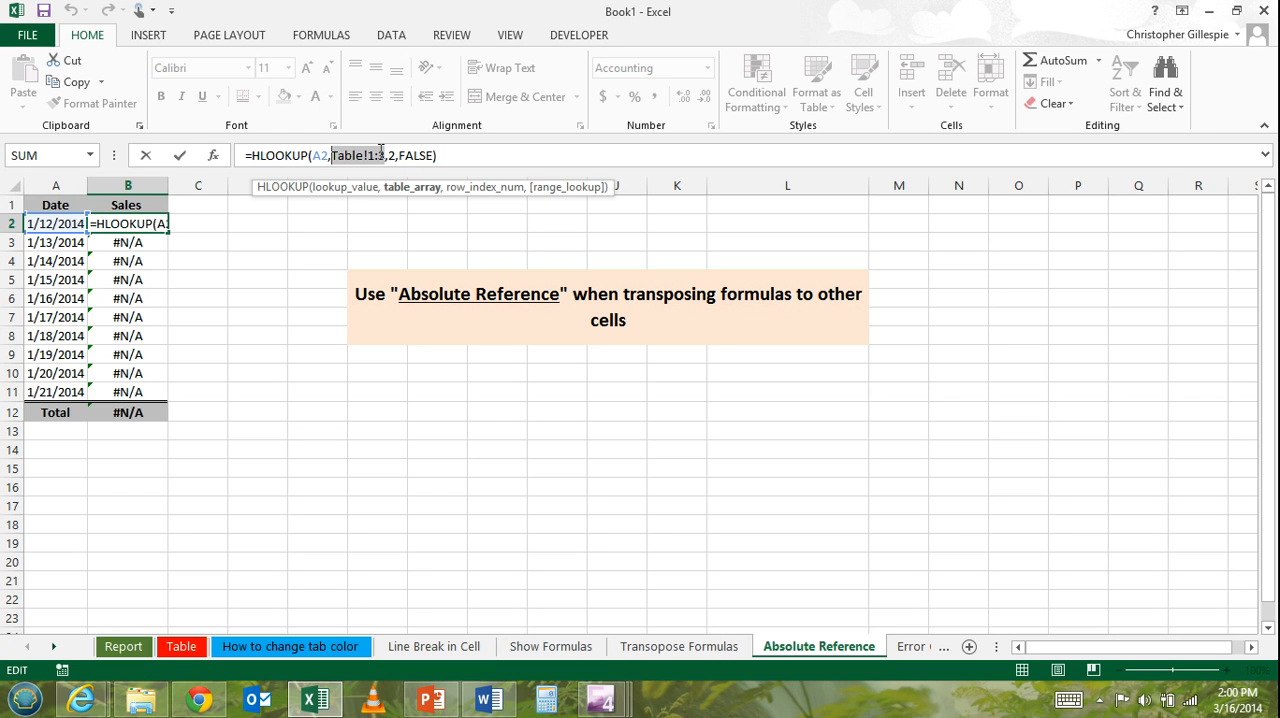
{"action": "key", "text": "F4"}
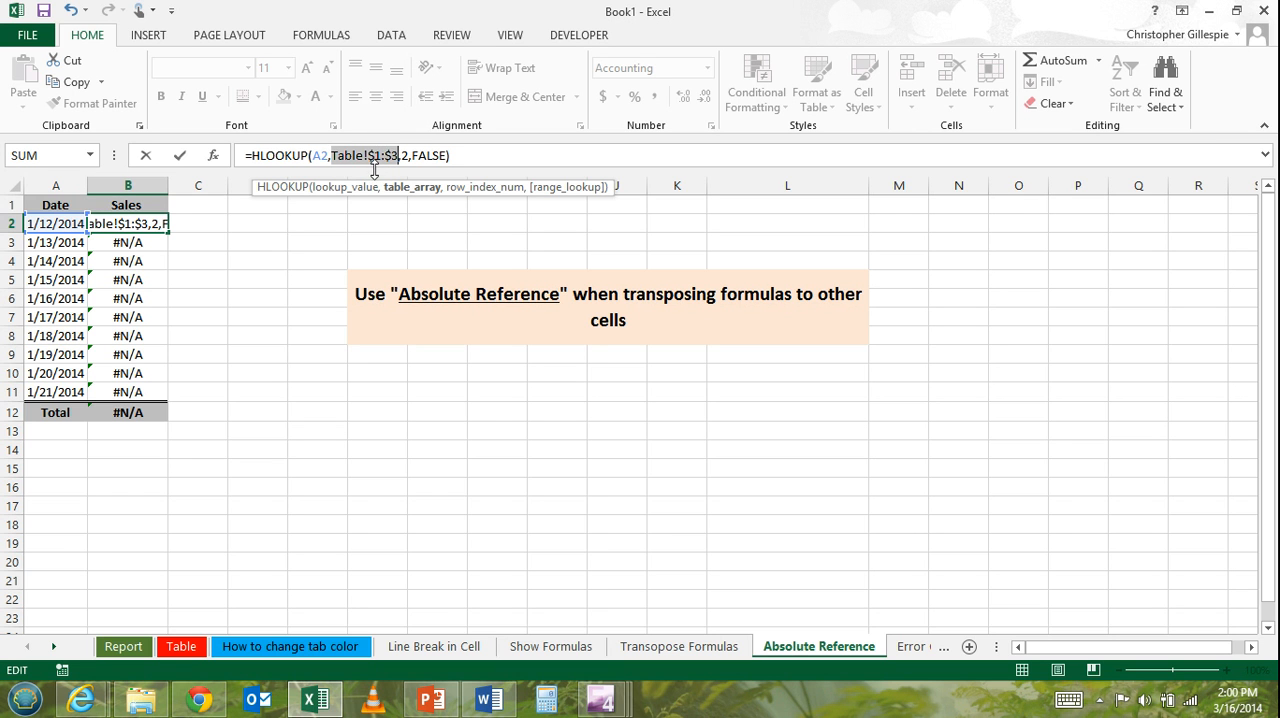
{"action": "key", "text": "Return"}
Fill the HLOOKUP formula with the absolute table range from B2 down to B11.
{"action": "left_click", "coordinate": [160, 224]}
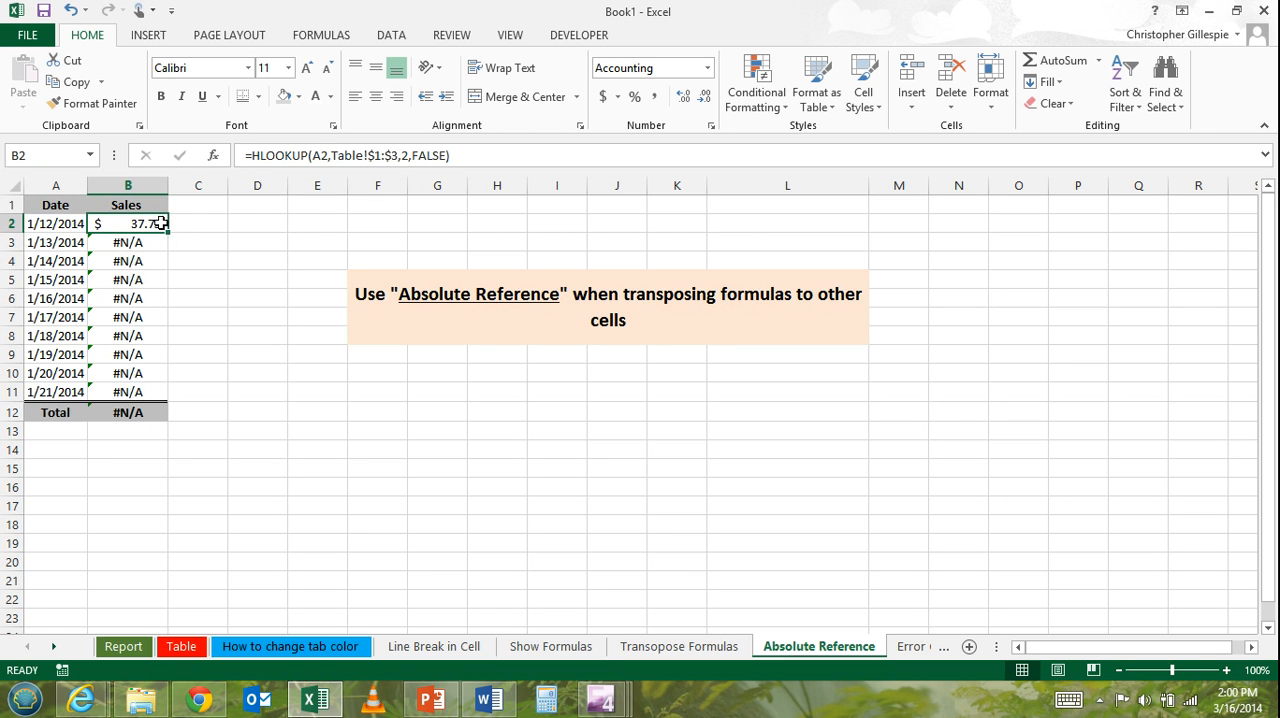
{"action": "left_click_drag", "start_coordinate": [168, 233], "coordinate": [166, 404]}
{"action": "left_click", "coordinate": [266, 356]}
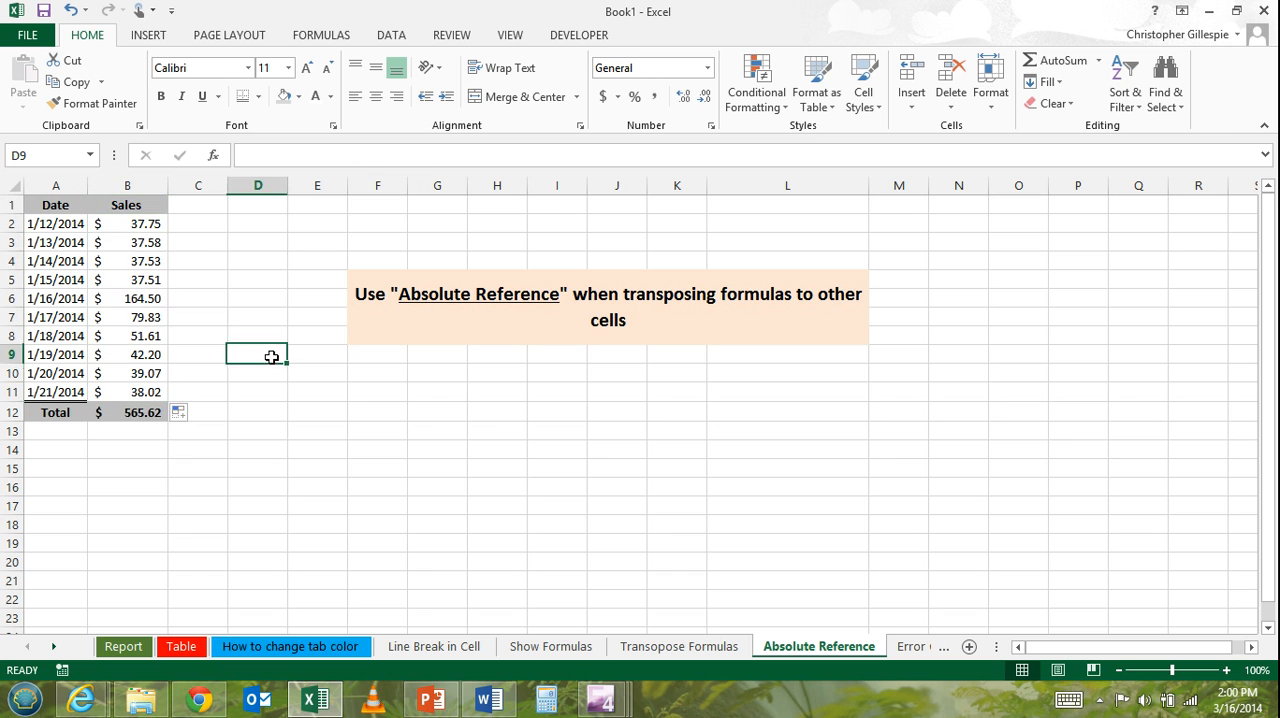
Change the lookup value in B2's HLOOKUP formula to the fully absolute reference $A$2.
{"action": "left_click", "coordinate": [142, 224]}
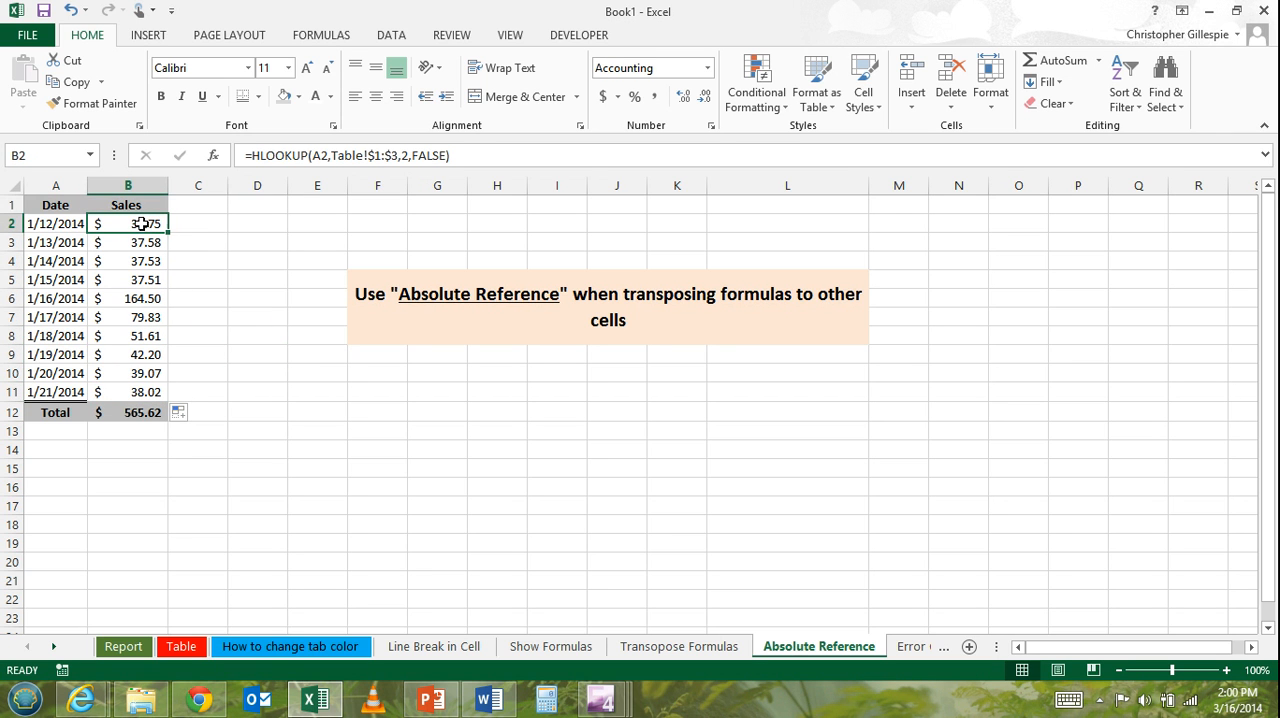
{"action": "left_click", "coordinate": [320, 156]}
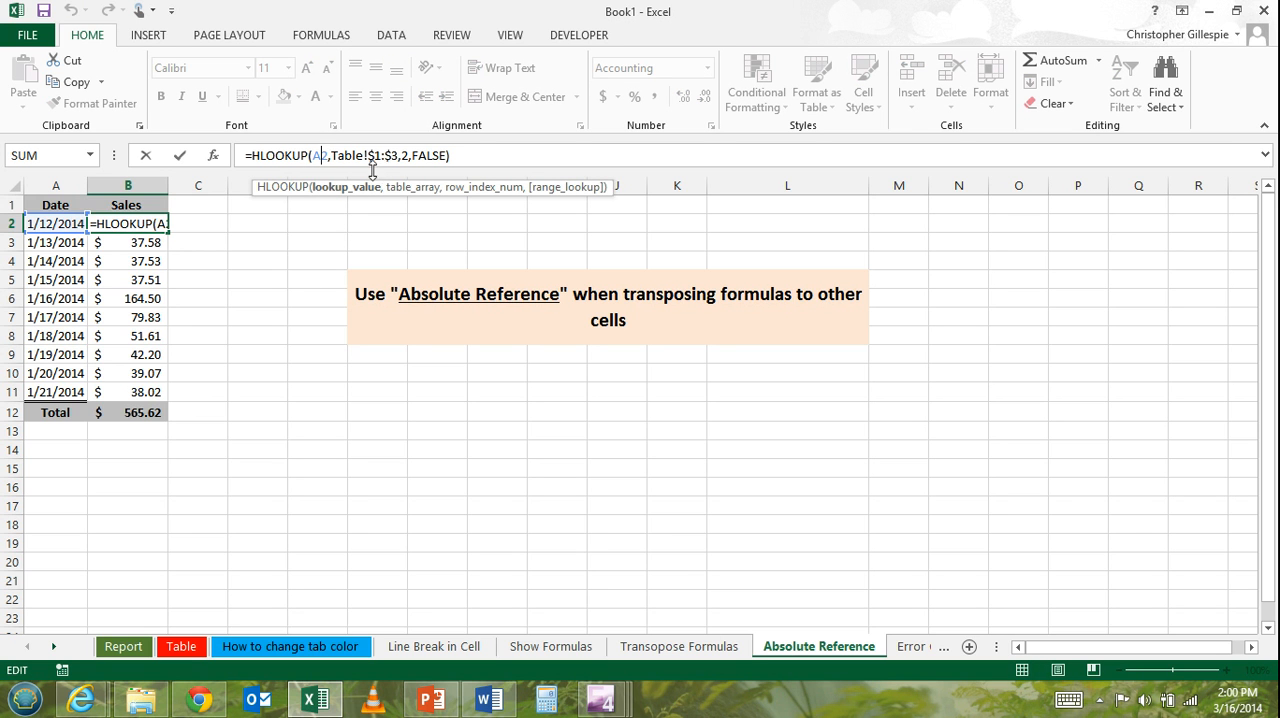
{"action": "double_click", "coordinate": [322, 156]}
{"action": "key", "text": "F4"}
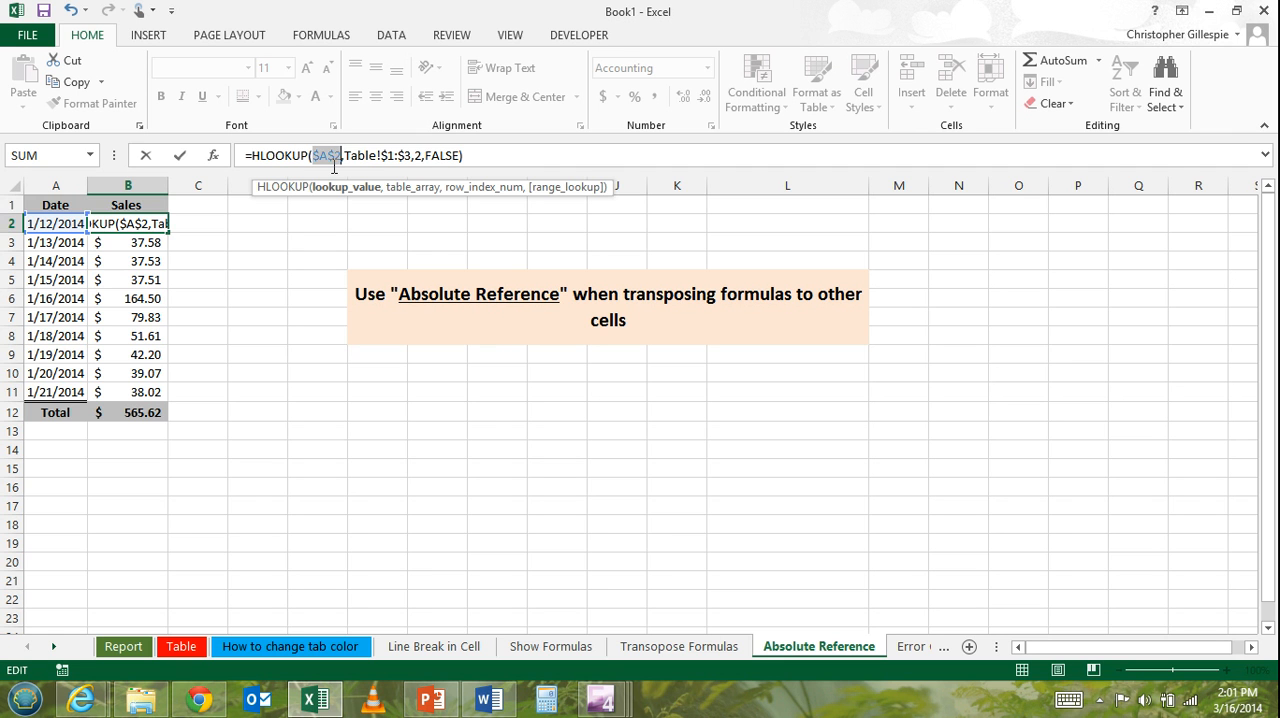
{"action": "key", "text": "Return"}
Fill the formula with the $A$2 lookup value from B2 down to B11.
{"action": "left_click", "coordinate": [158, 226]}
{"action": "left_click_drag", "start_coordinate": [166, 232], "coordinate": [172, 398]}
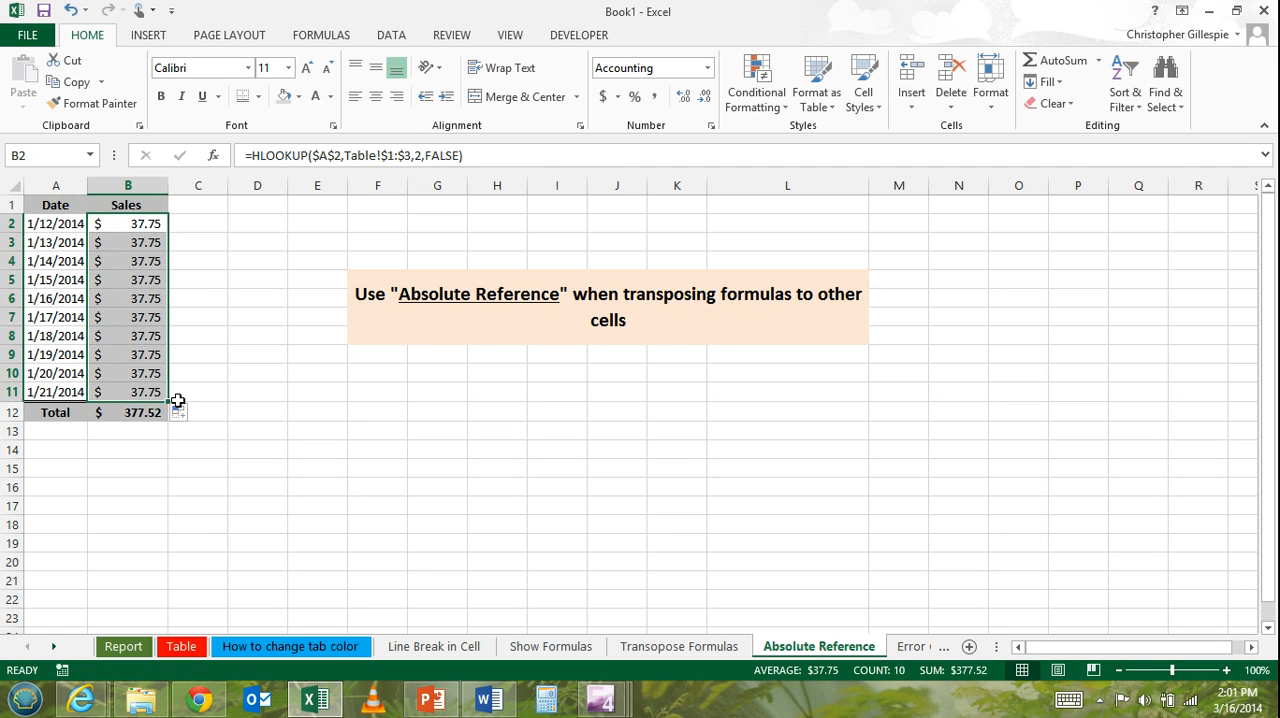
{"action": "left_click", "coordinate": [226, 358]}
Examine the lookup references in the Sales formulas of B2 through B5 against the dates in A2 and A3.
{"action": "left_click", "coordinate": [154, 234]}
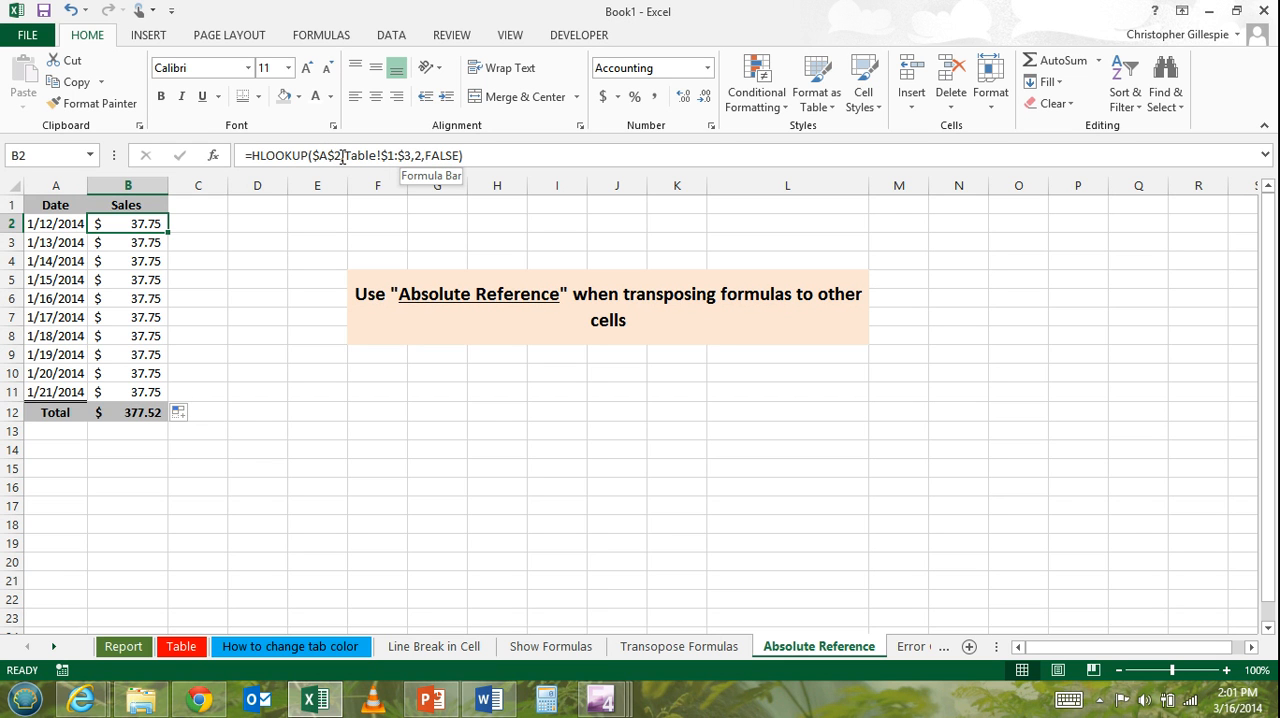
{"action": "left_click", "coordinate": [146, 248]}
{"action": "left_click", "coordinate": [146, 263]}
{"action": "left_click", "coordinate": [146, 284]}
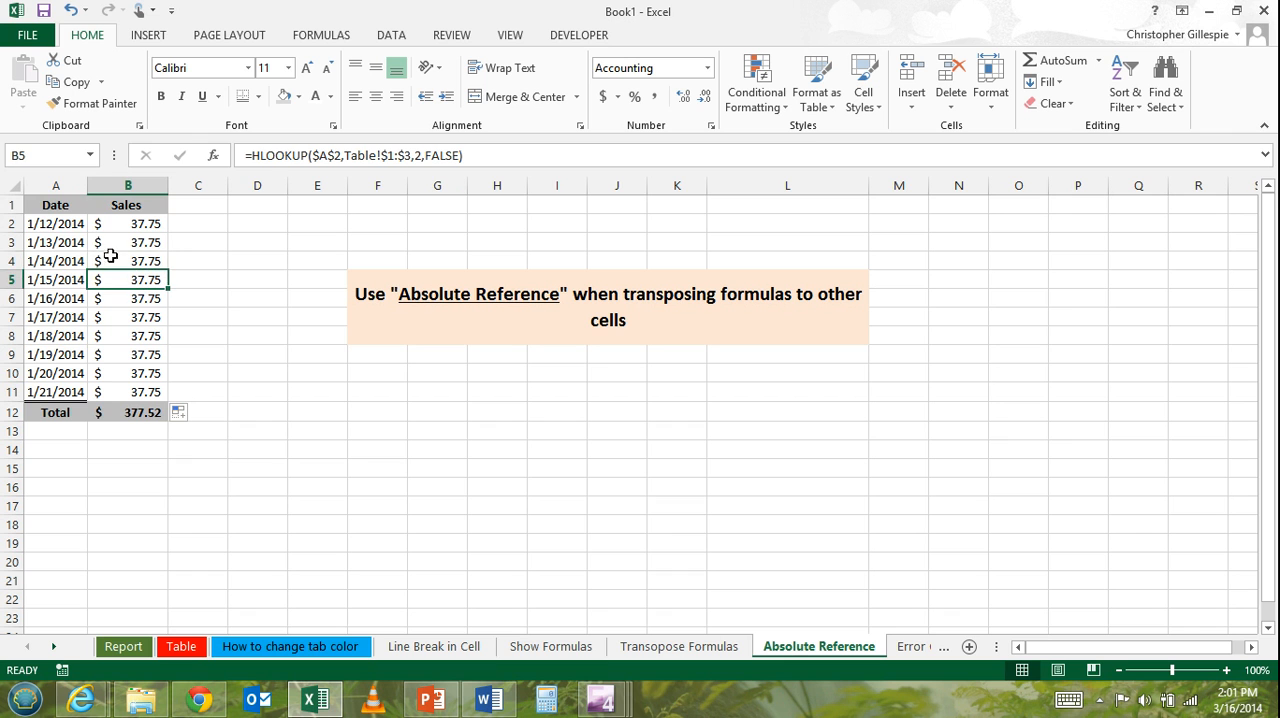
{"action": "left_click", "coordinate": [70, 224]}
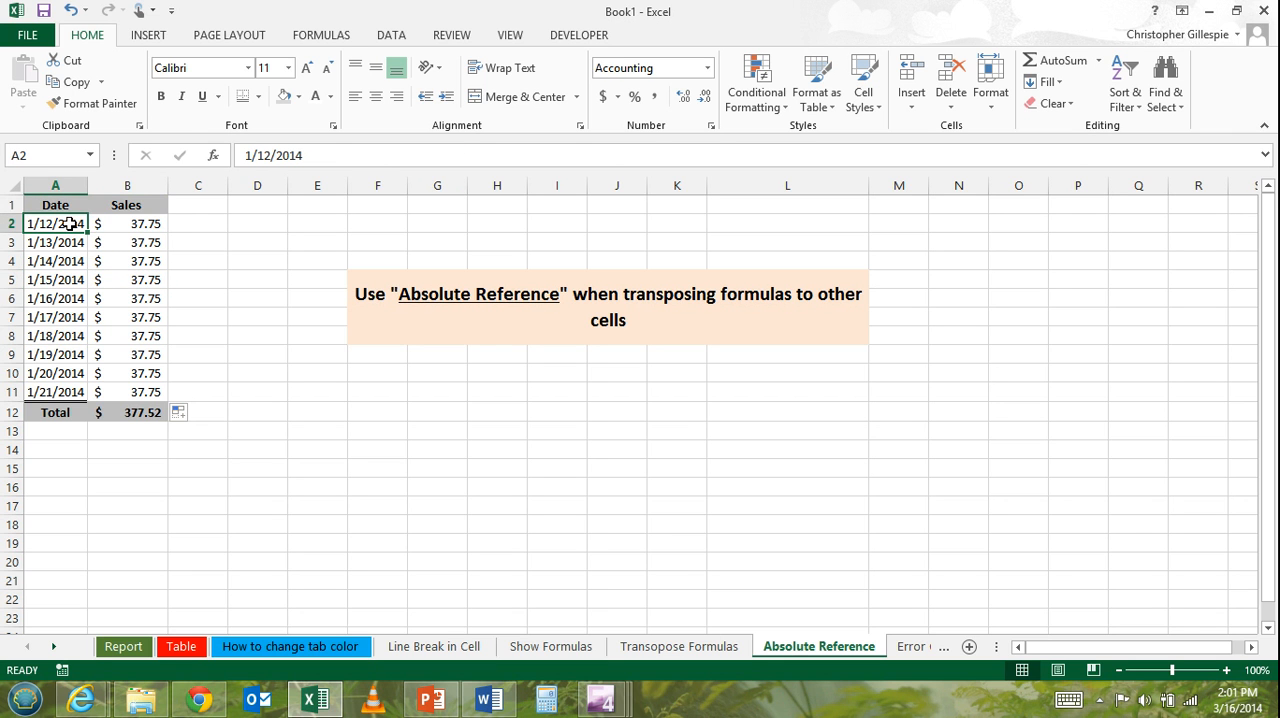
{"action": "left_click", "coordinate": [158, 228]}
{"action": "left_click", "coordinate": [152, 243]}
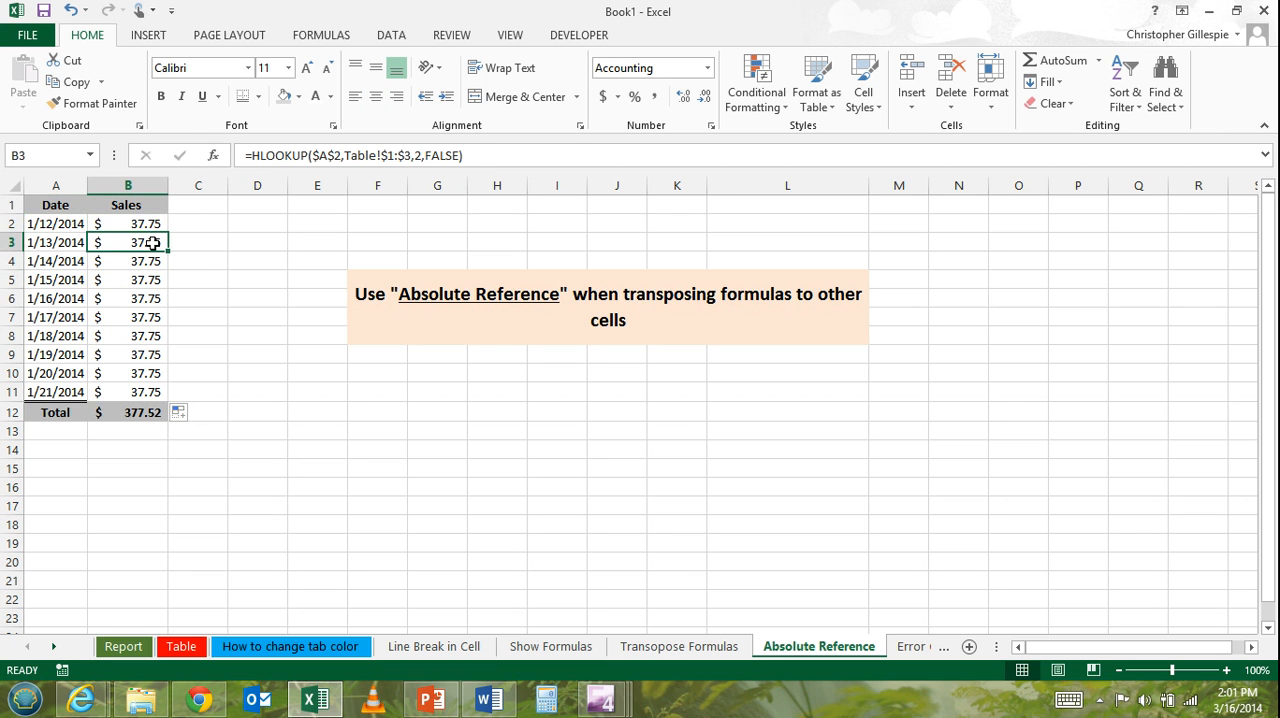
{"action": "left_click", "coordinate": [59, 243]}
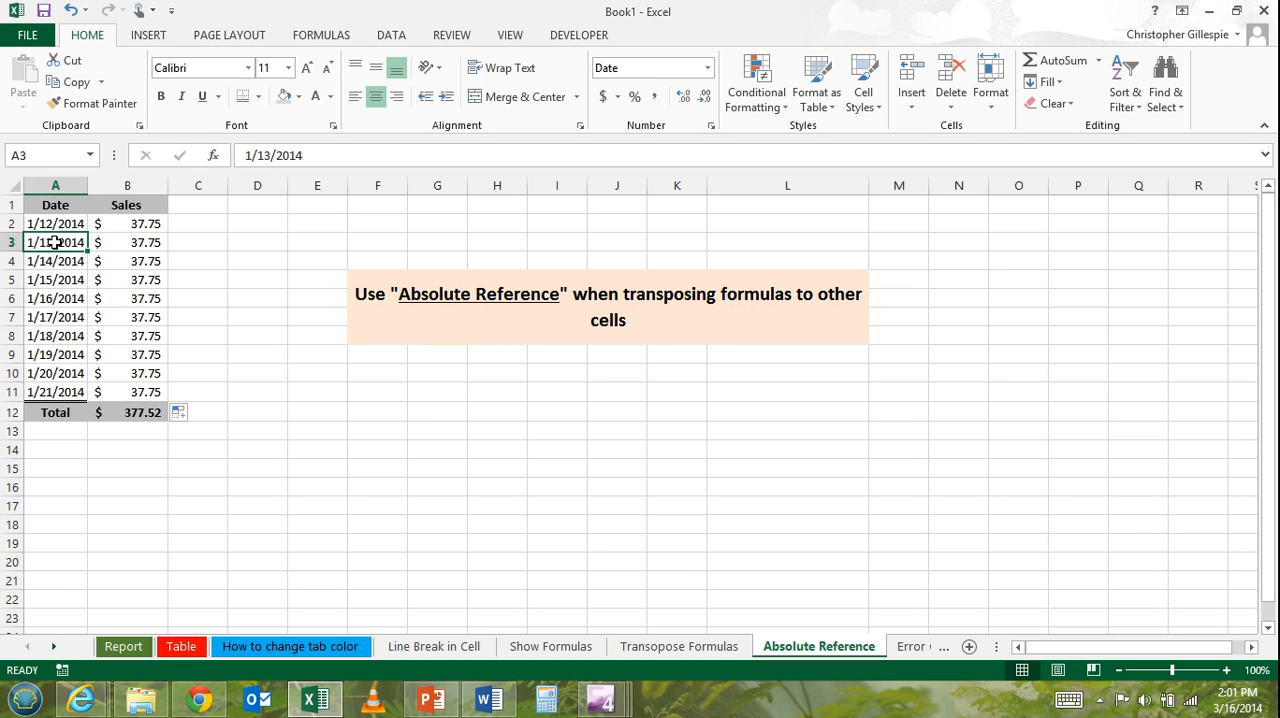
{"action": "left_click", "coordinate": [130, 243]}
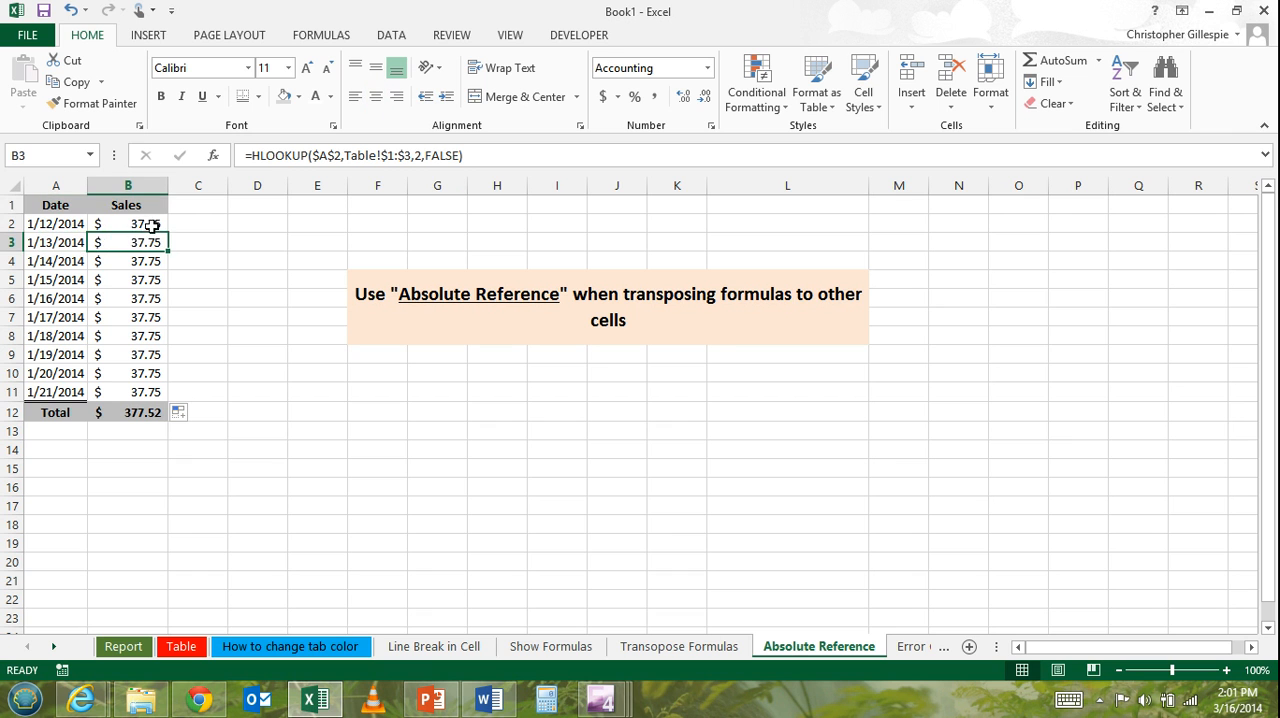
Change the lookup value in B2's HLOOKUP formula to $A2, locking only the column.
{"action": "left_click", "coordinate": [152, 222]}
{"action": "left_click", "coordinate": [333, 156]}
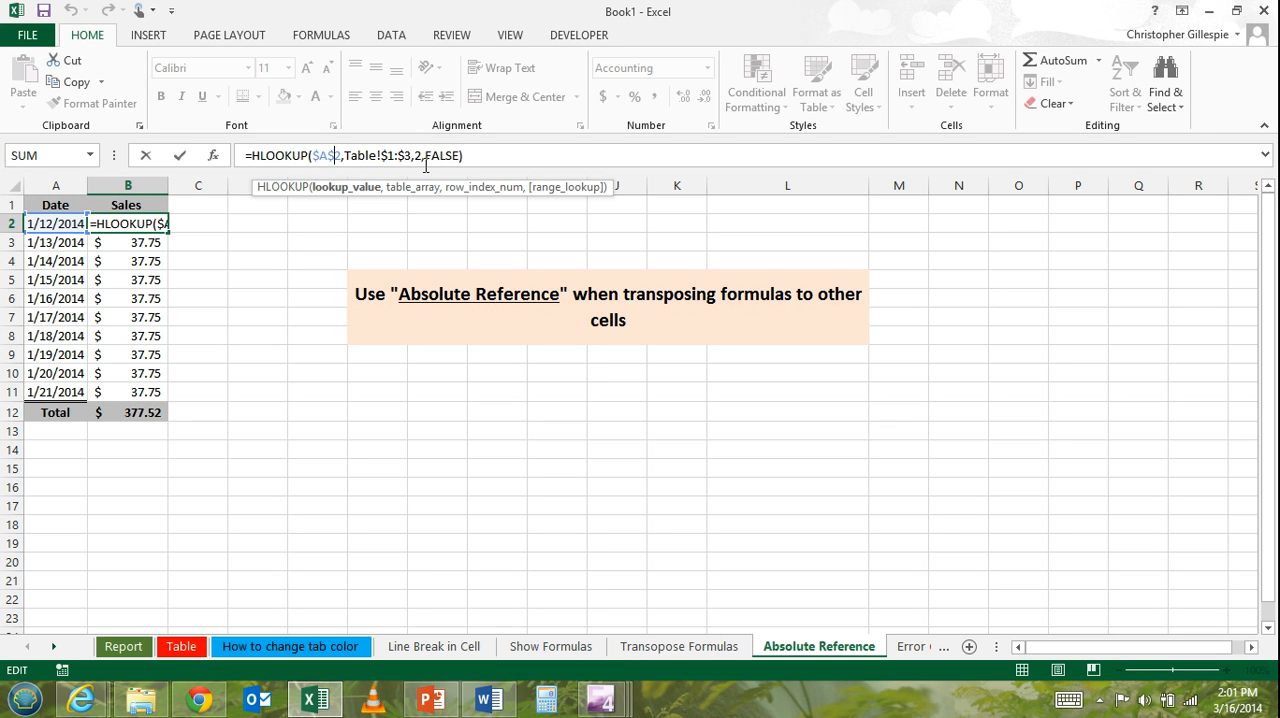
{"action": "key", "text": "F4"}
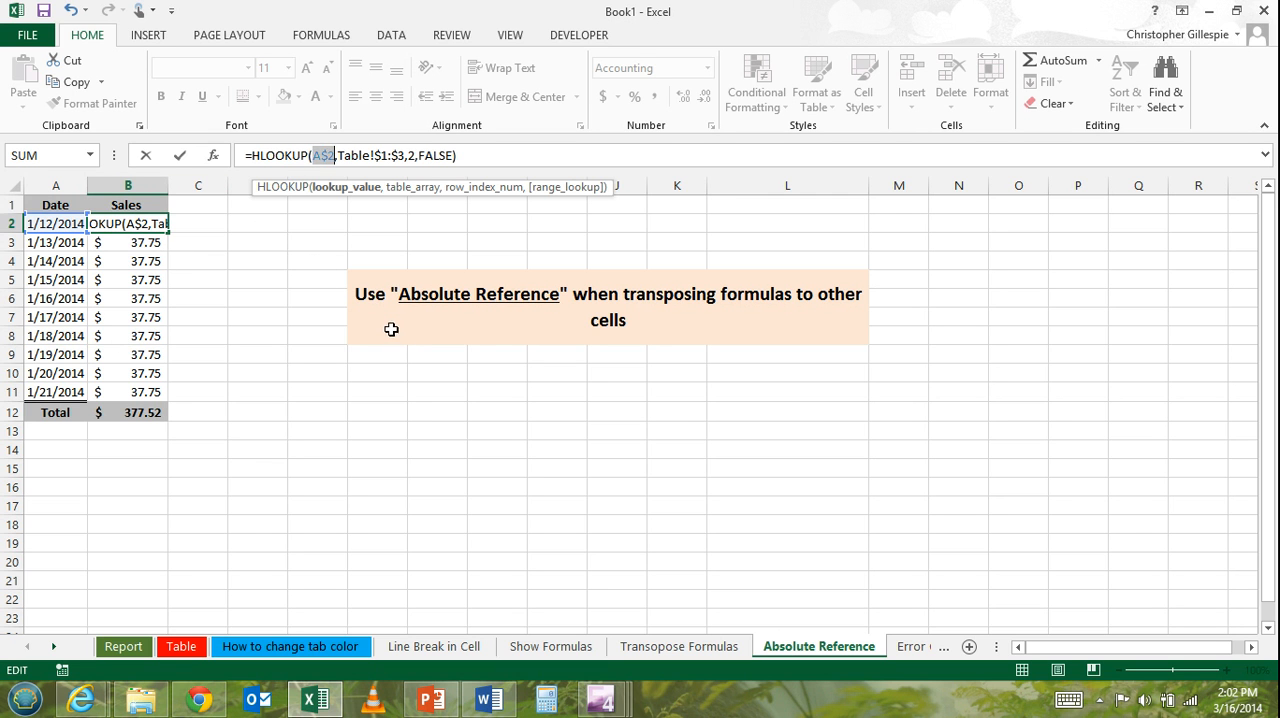
{"action": "key", "text": "F4"}
{"action": "key", "text": "Return"}
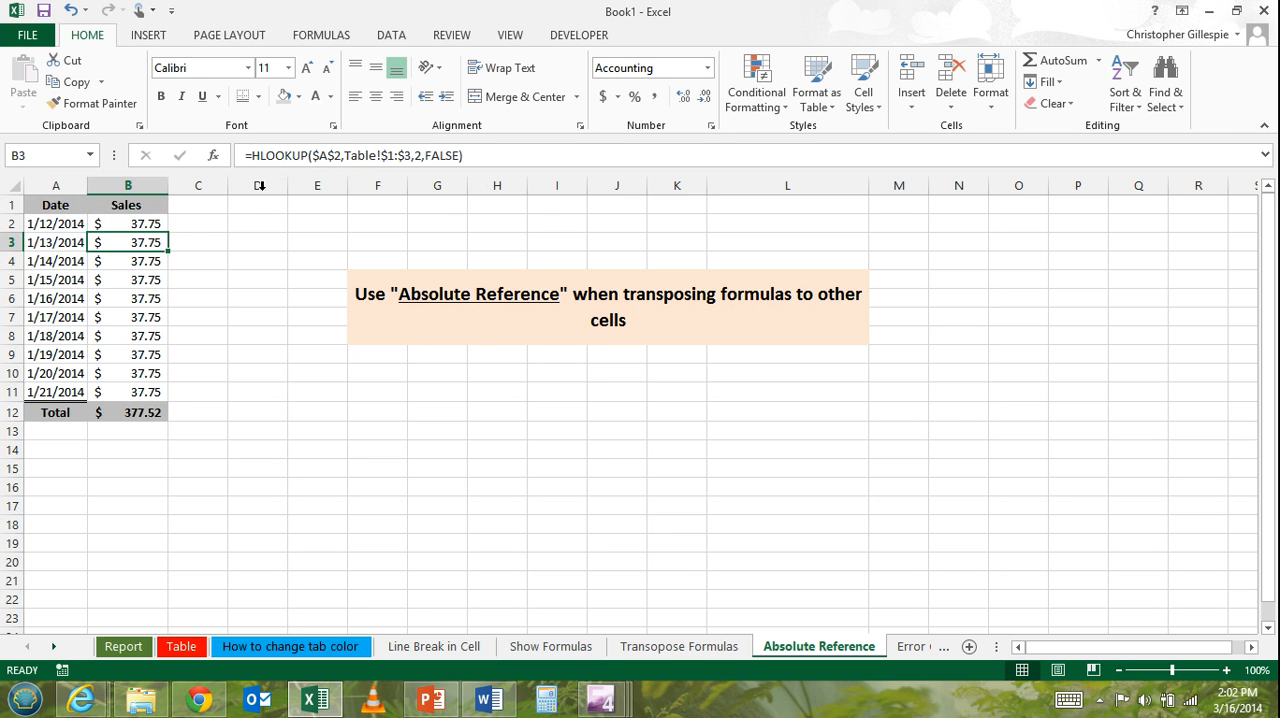
Fill the formula with the $A2 lookup value from B2 down to B11 and check B2's formula.
{"action": "left_click", "coordinate": [163, 226]}
{"action": "left_click_drag", "start_coordinate": [170, 230], "coordinate": [180, 400]}
{"action": "left_click", "coordinate": [238, 314]}
{"action": "left_click", "coordinate": [150, 224]}
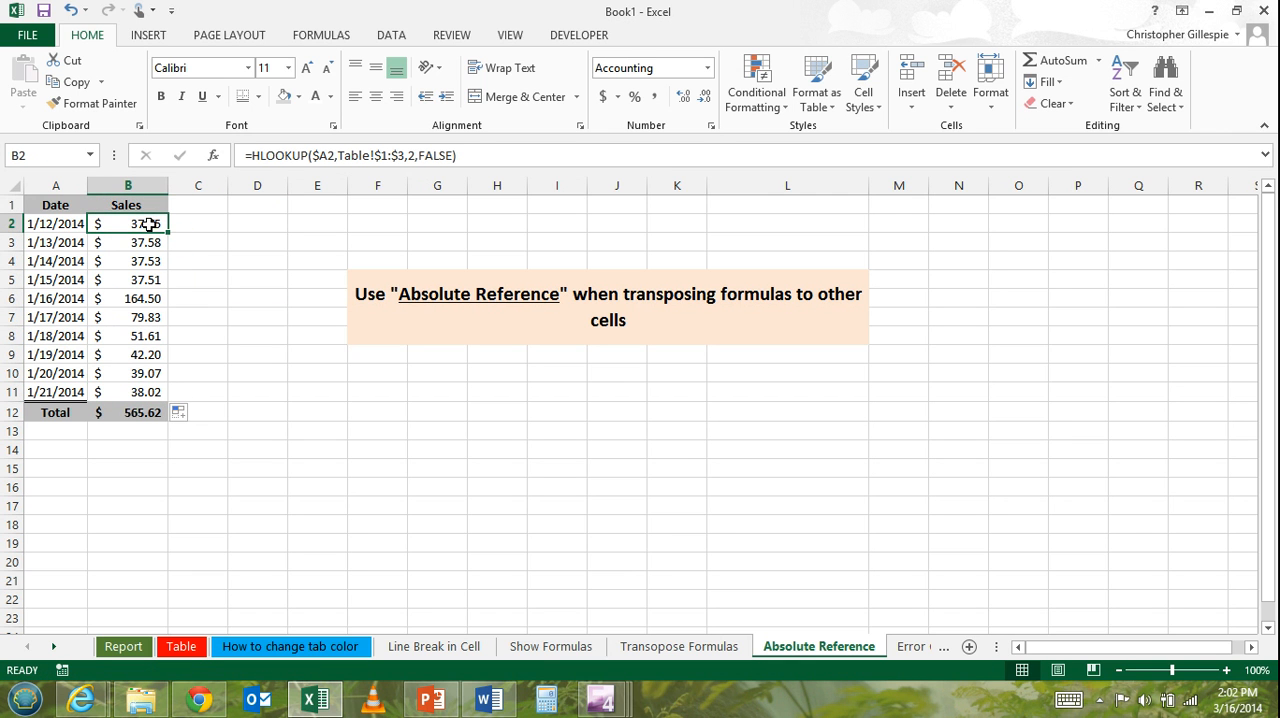
Fill B2's HLOOKUP formula across to C2 and check its lookup reference against the date in A2.
{"action": "left_click", "coordinate": [255, 228]}
{"action": "left_click", "coordinate": [149, 226]}
{"action": "left_click_drag", "start_coordinate": [169, 232], "coordinate": [247, 231]}
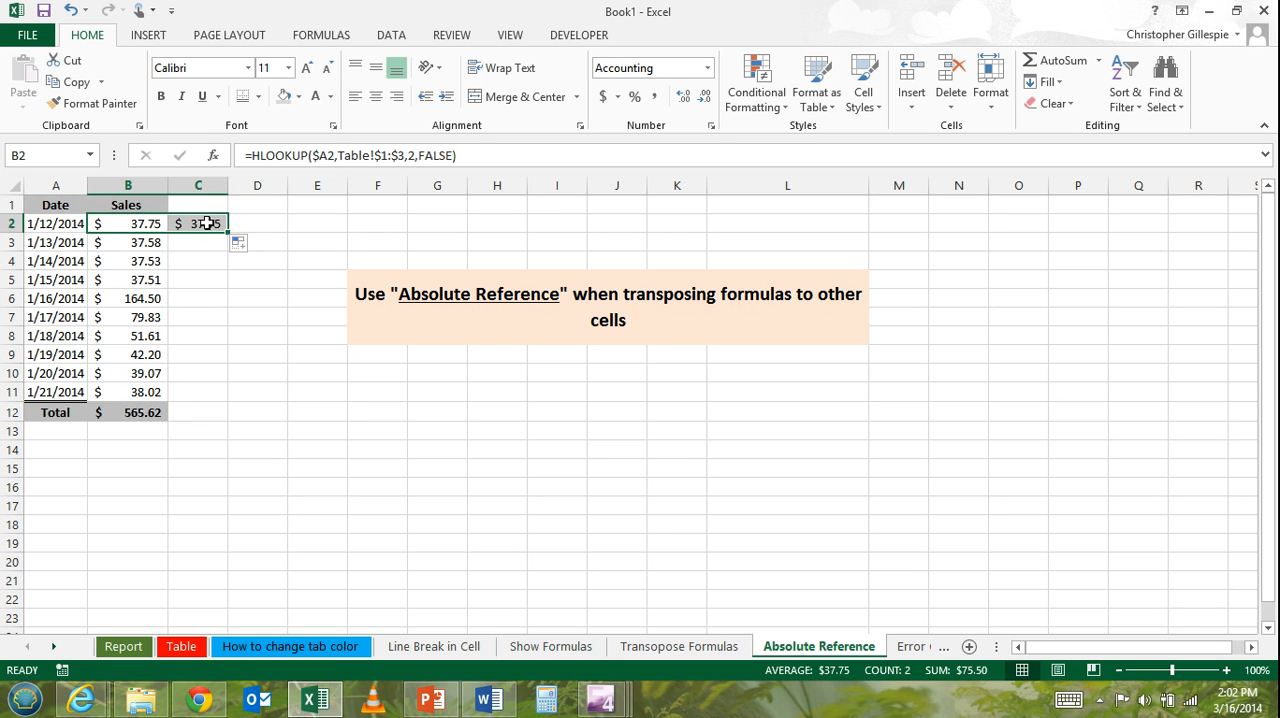
{"action": "left_click", "coordinate": [205, 222]}
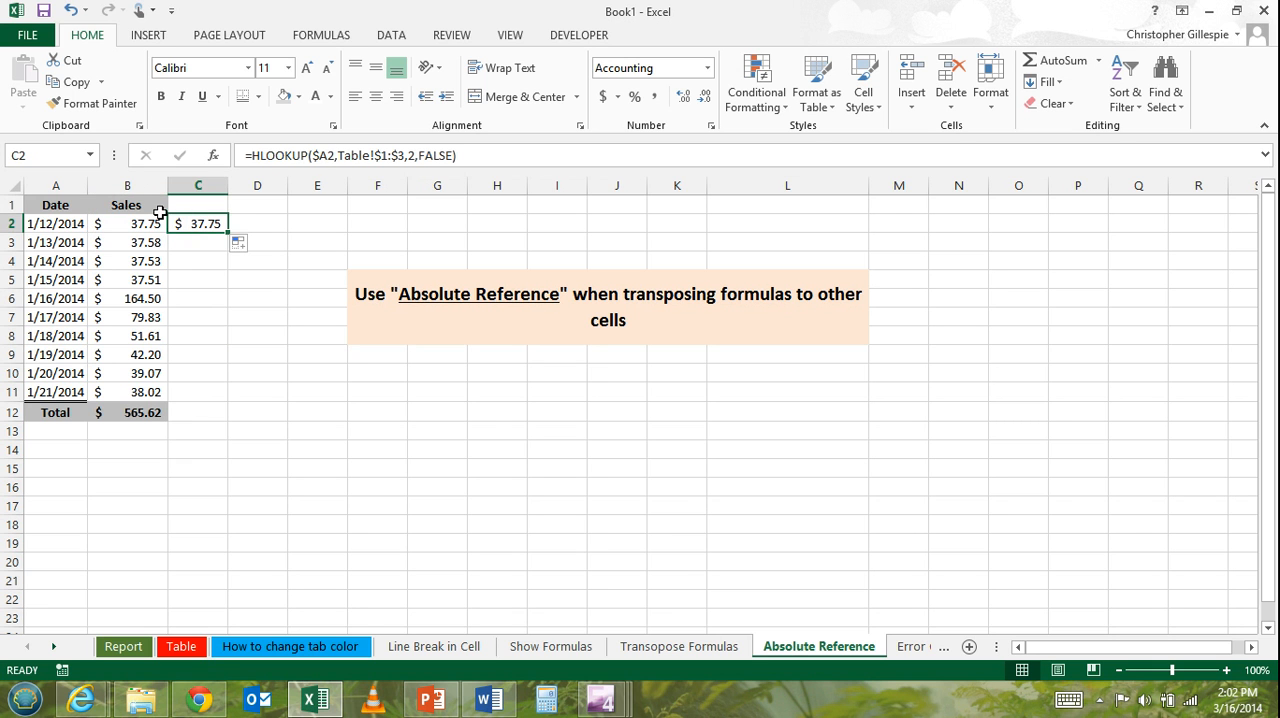
{"action": "left_click", "coordinate": [75, 225]}
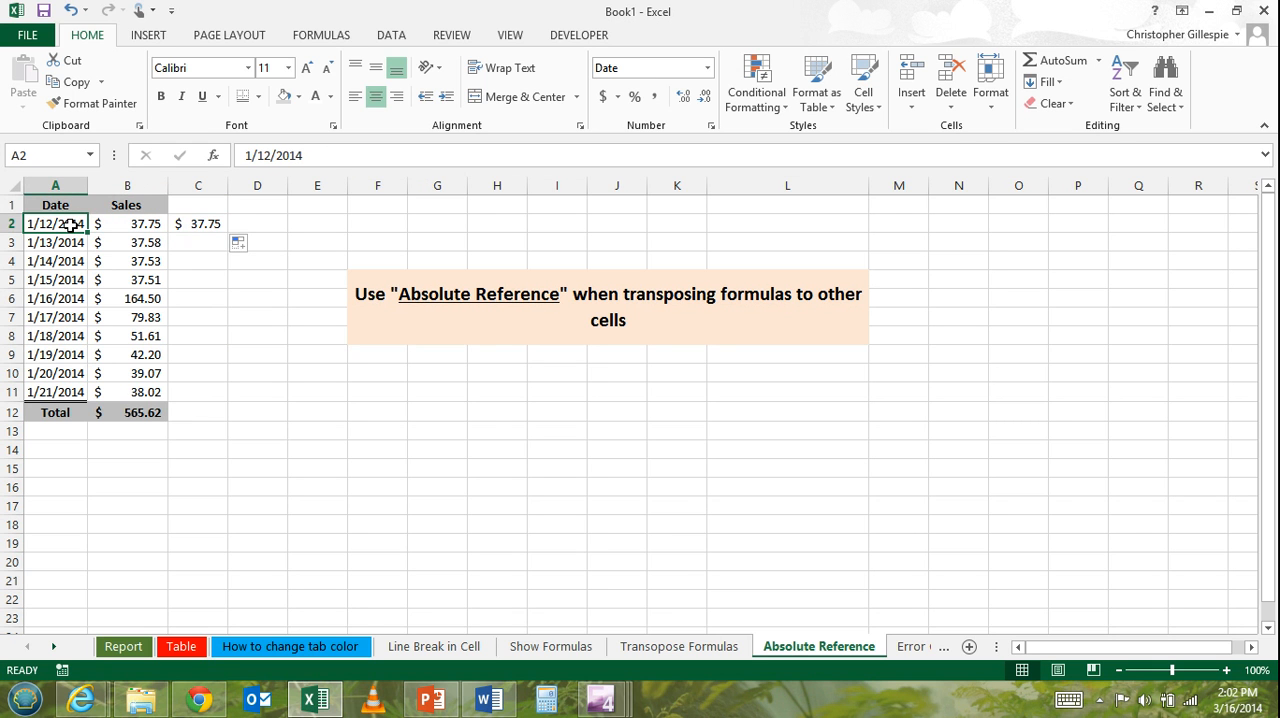
Fill the HLOOKUP formula from C2 down to C11.
{"action": "left_click", "coordinate": [205, 223]}
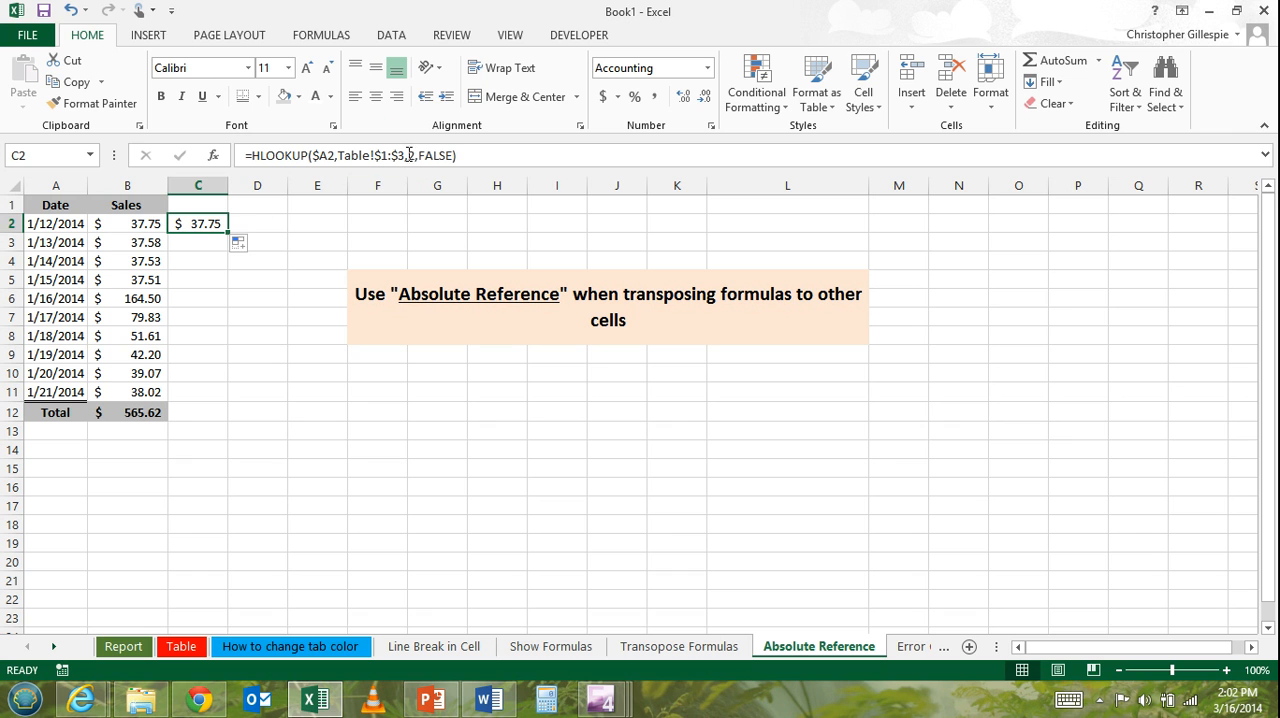
{"action": "left_click_drag", "start_coordinate": [228, 234], "coordinate": [217, 395]}
{"action": "left_click", "coordinate": [262, 337]}
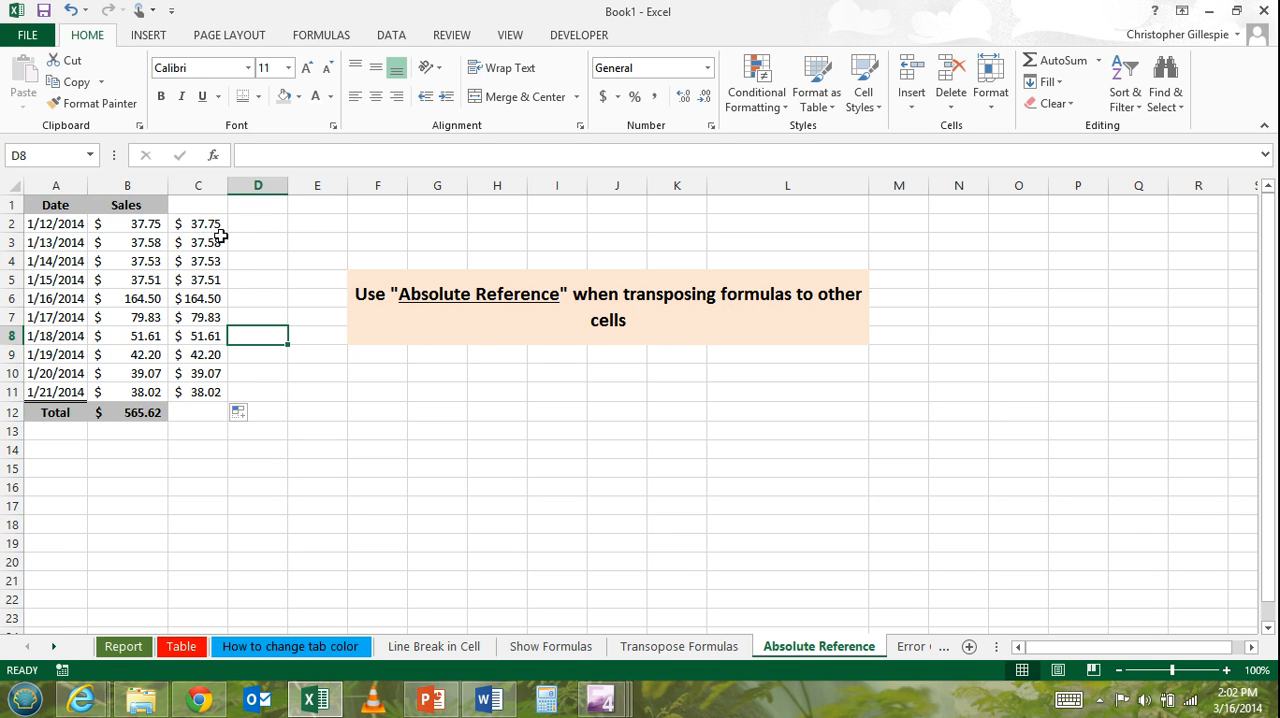
Examine the lookup value and table range references in the copied formulas in column C, from C2 down to C7.
{"action": "left_click", "coordinate": [219, 228]}
{"action": "left_click", "coordinate": [219, 242]}
{"action": "left_click", "coordinate": [218, 258]}
{"action": "left_click", "coordinate": [208, 240]}
{"action": "left_click", "coordinate": [209, 222]}
{"action": "left_click", "coordinate": [209, 243]}
{"action": "left_click", "coordinate": [210, 264]}
{"action": "left_click", "coordinate": [210, 281]}
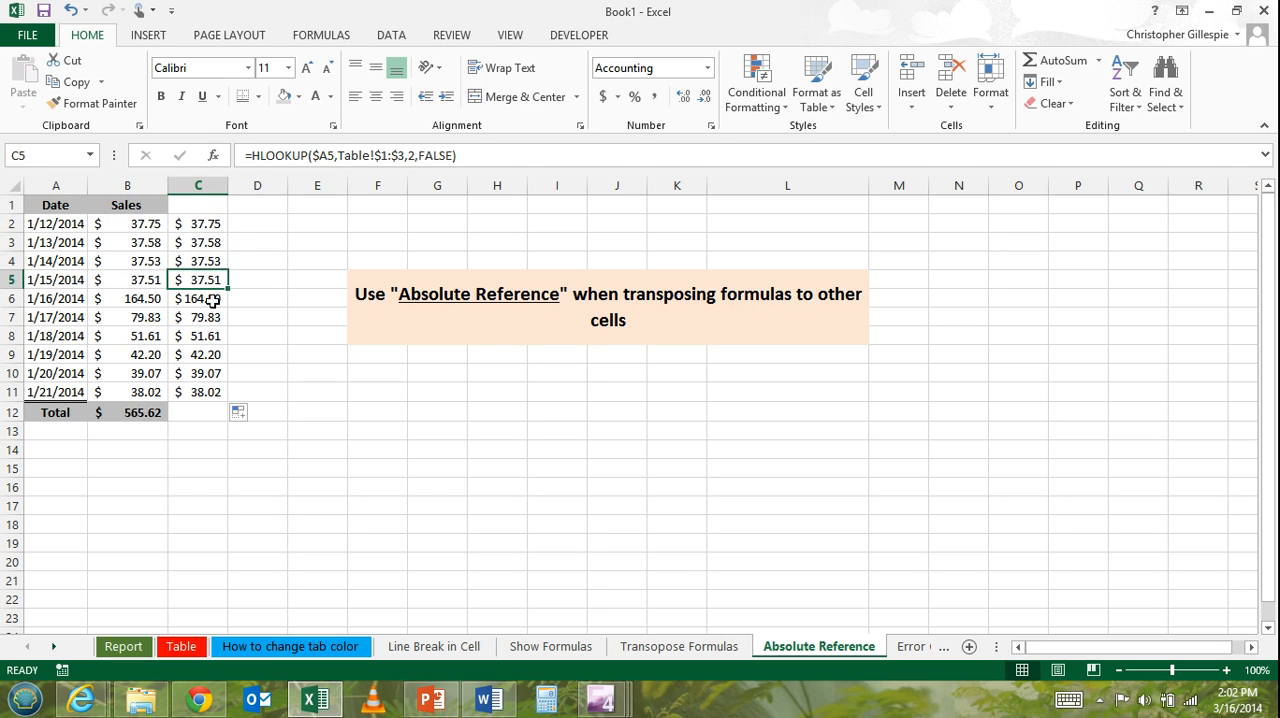
{"action": "left_click", "coordinate": [212, 315]}
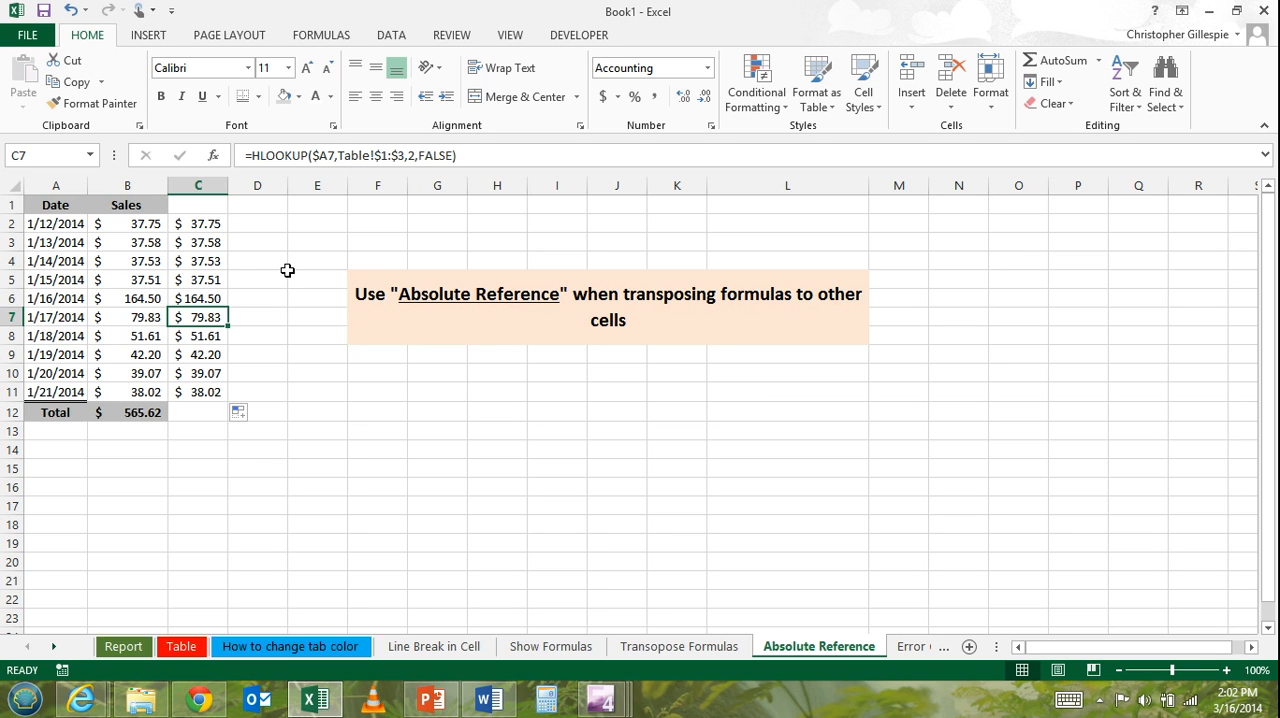